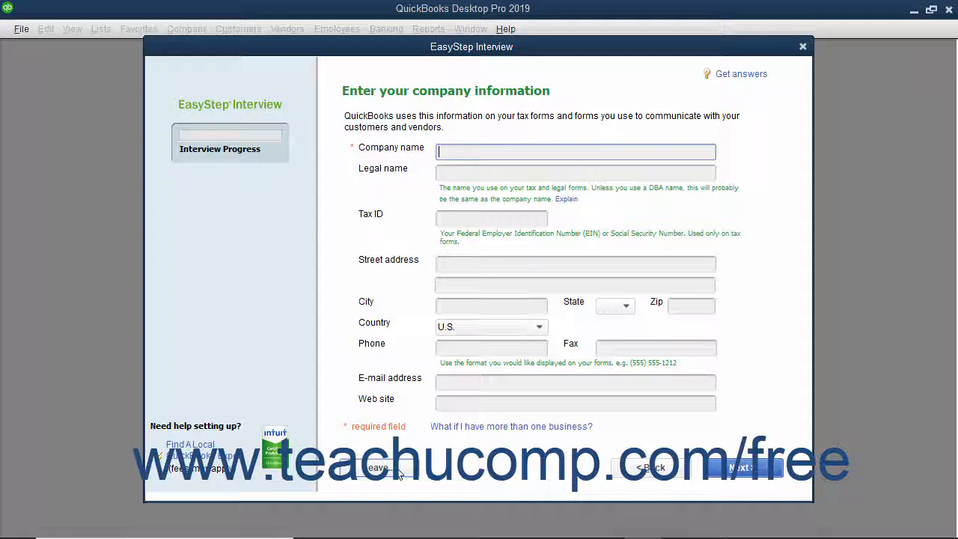
# - Leave the EasyStep Interview without saving any company information
pyautogui.click(378, 467)
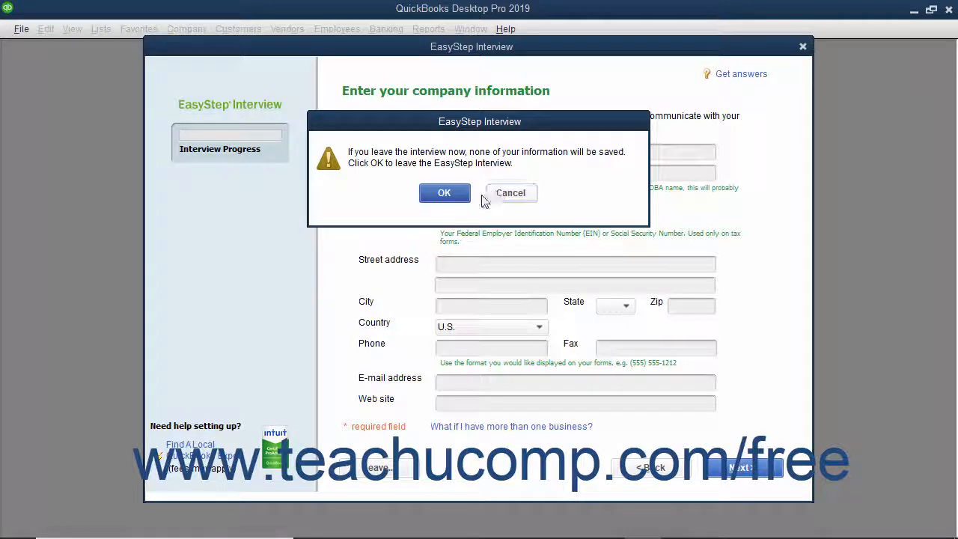
pyautogui.click(493, 196)
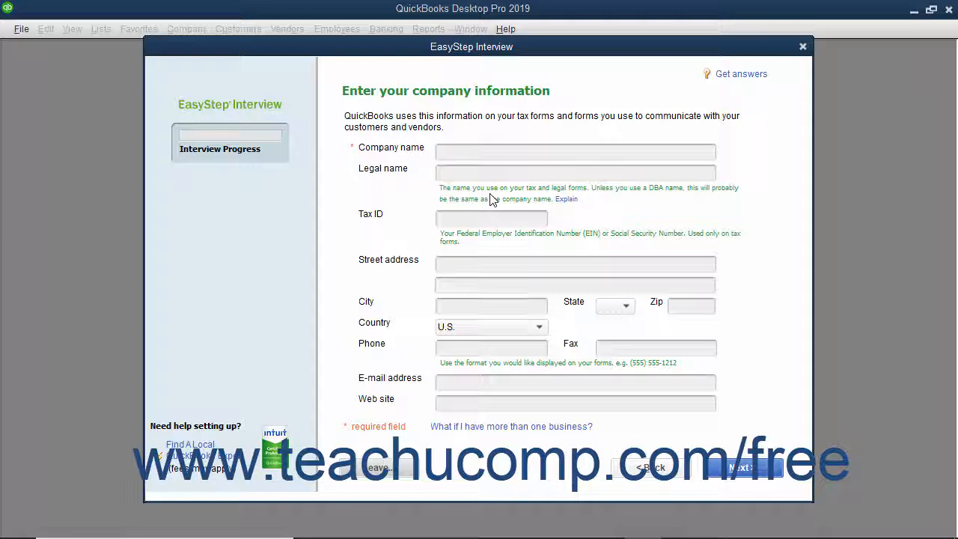
pyautogui.click(402, 469)
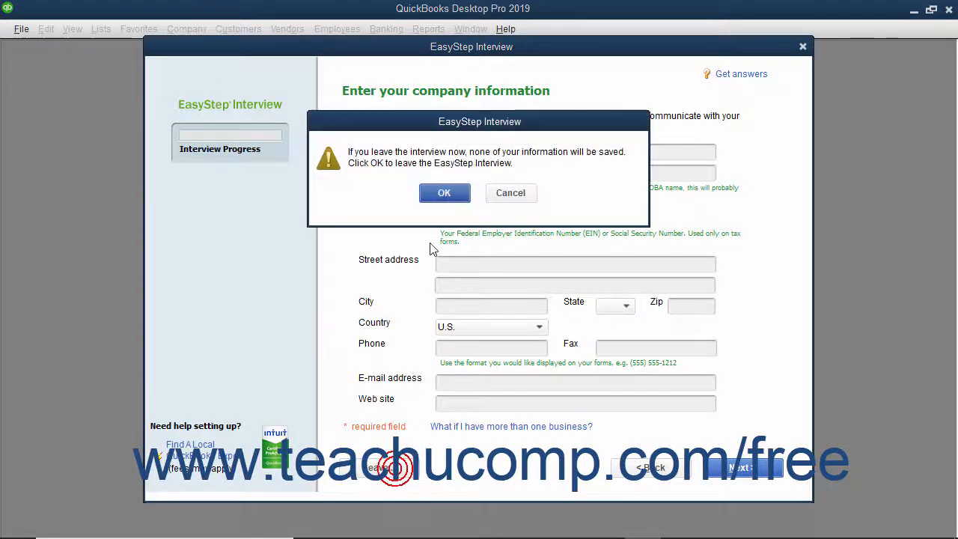
pyautogui.click(430, 194)
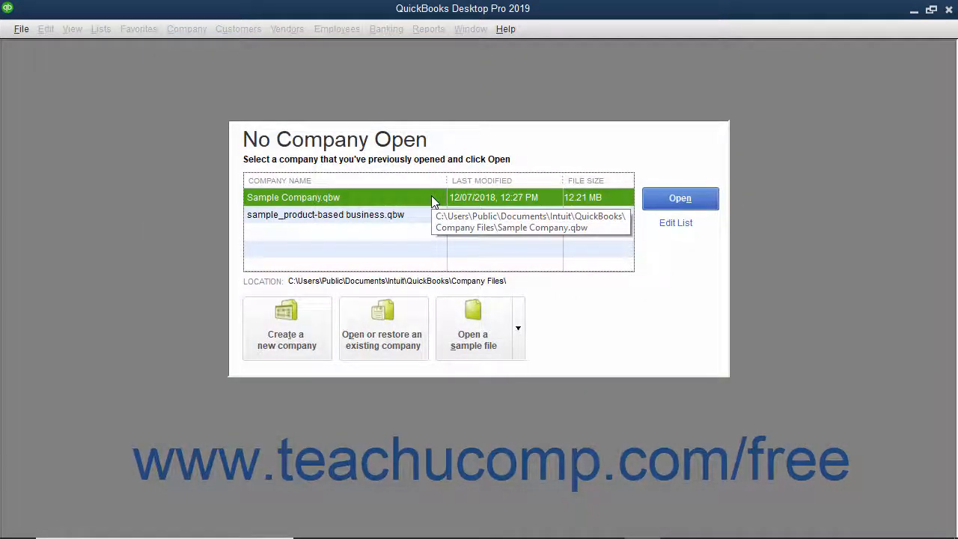
# - Start a new company file using the Advanced Setup option
pyautogui.click(27, 33)
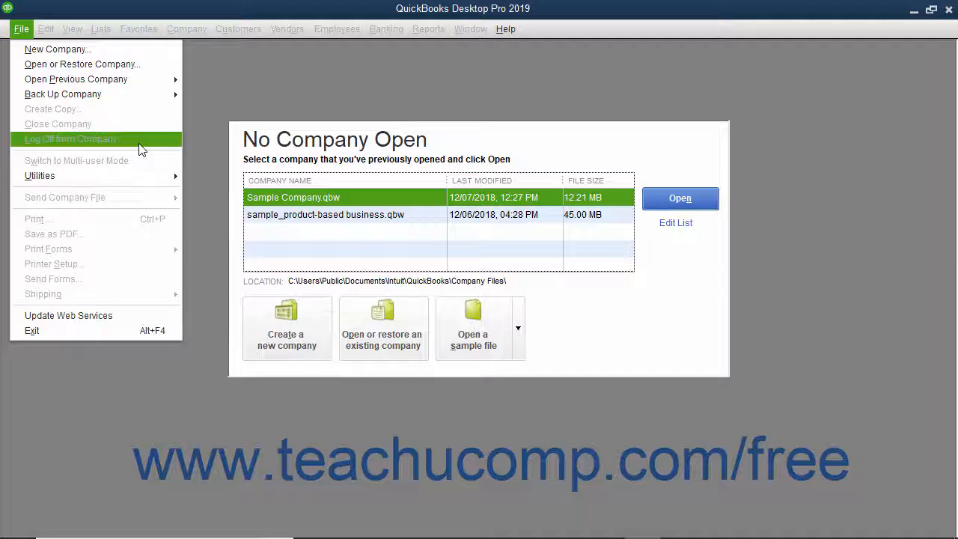
pyautogui.click(105, 49)
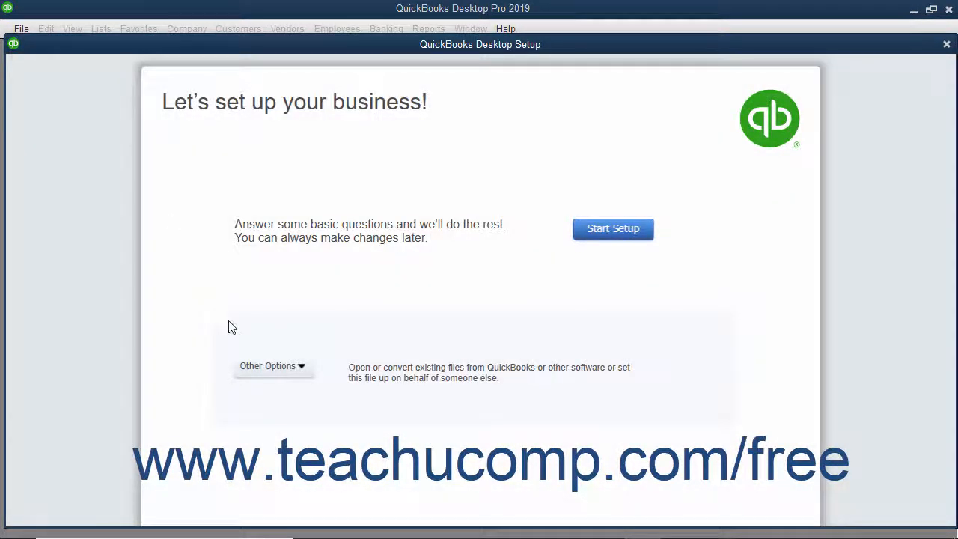
pyautogui.click(258, 374)
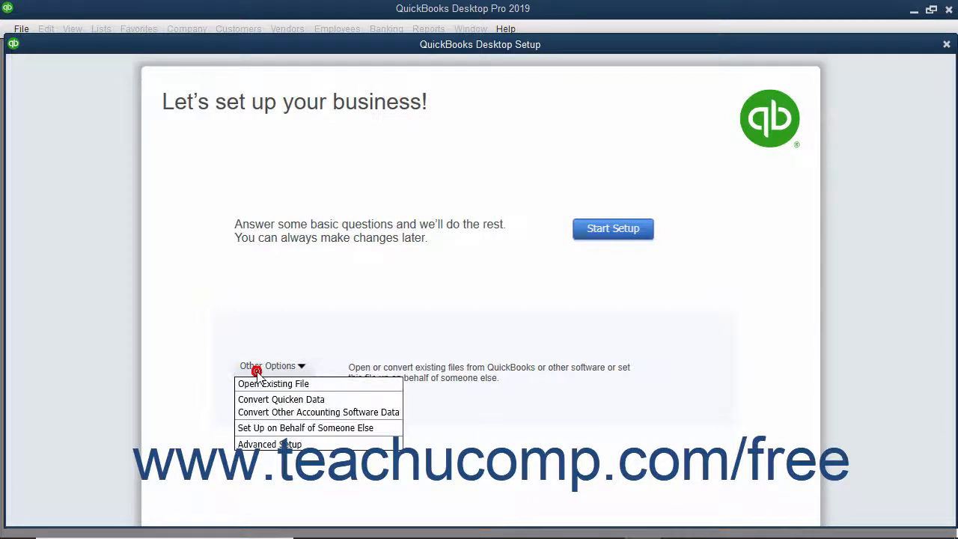
pyautogui.click(267, 444)
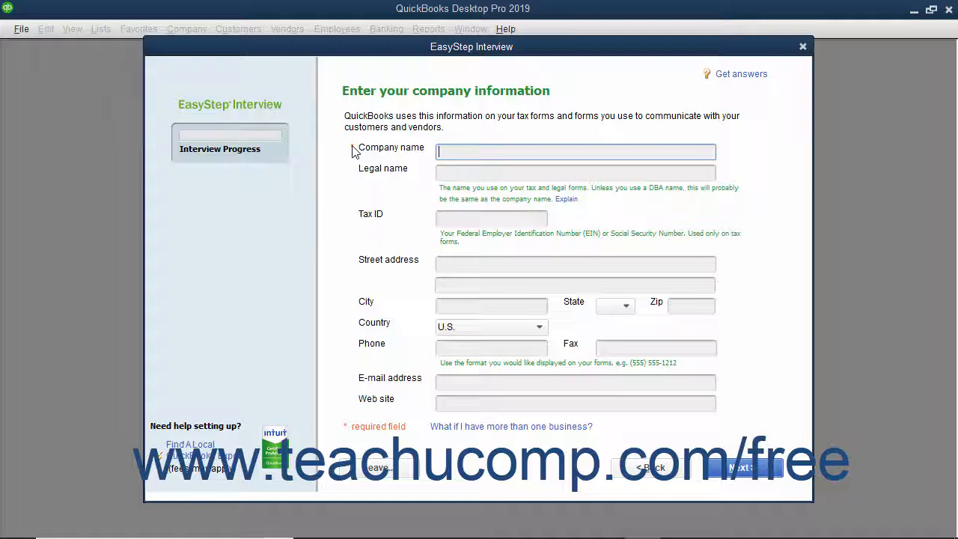
# - Enter MI Company as the company and legal name, and check the help explanation for the legal name
pyautogui.write('MI Company')
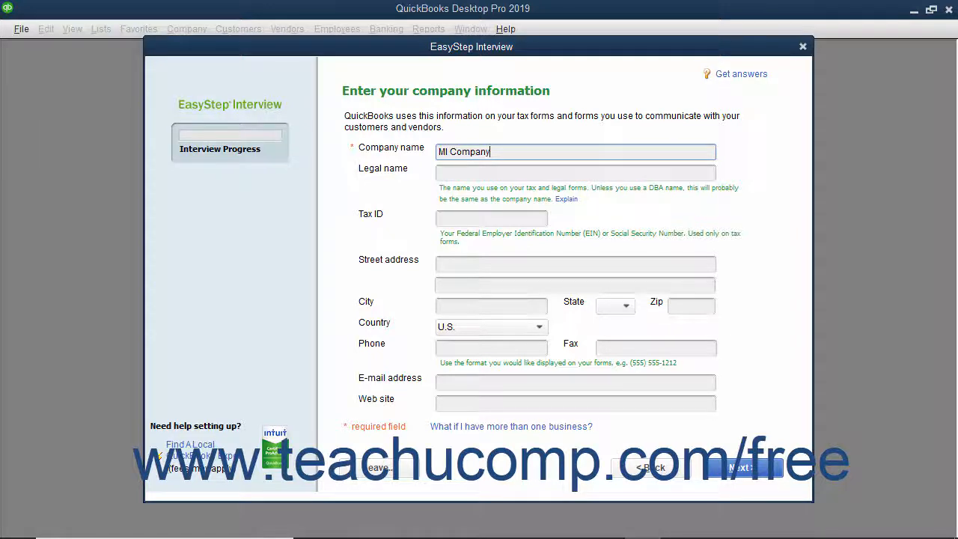
pyautogui.press('Tab')
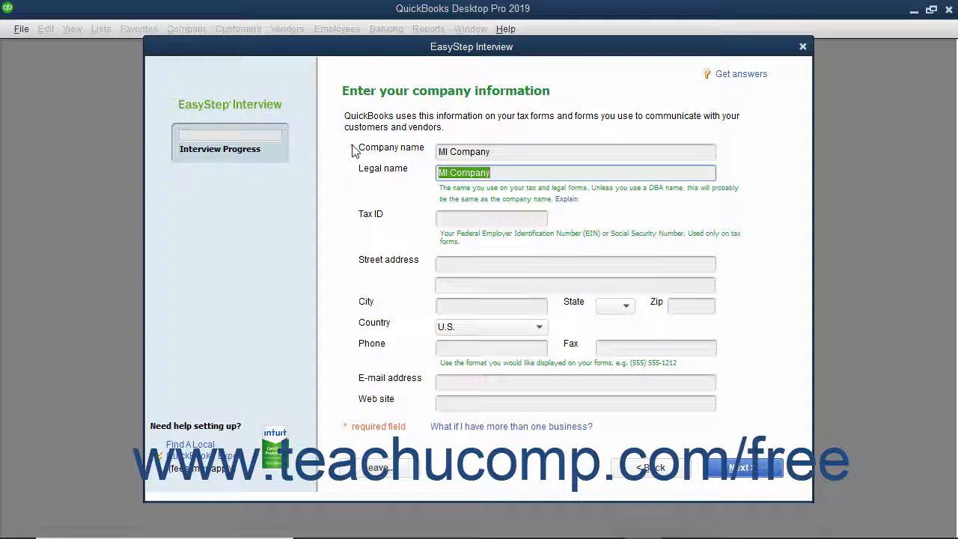
pyautogui.click(563, 202)
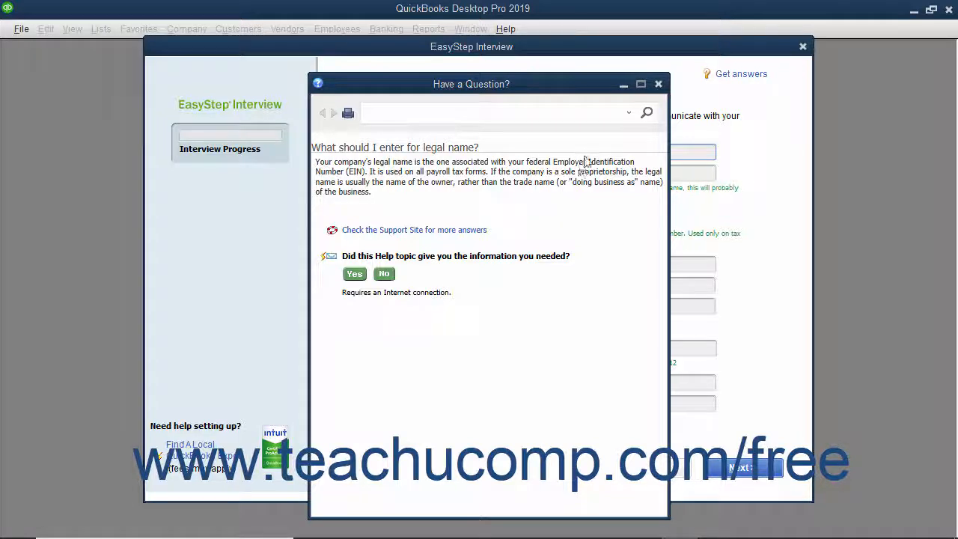
pyautogui.click(657, 84)
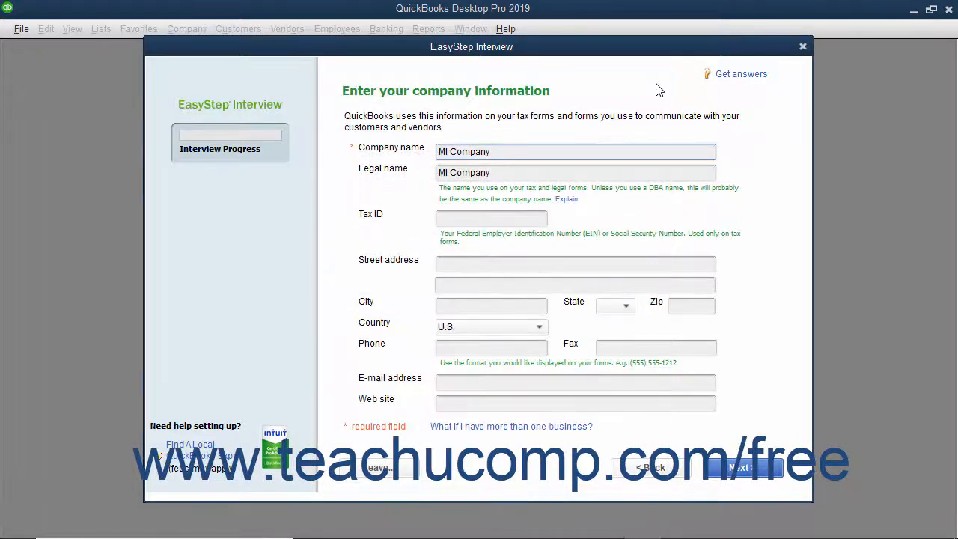
# - Enter the company's tax ID and street address
pyautogui.click(447, 218)
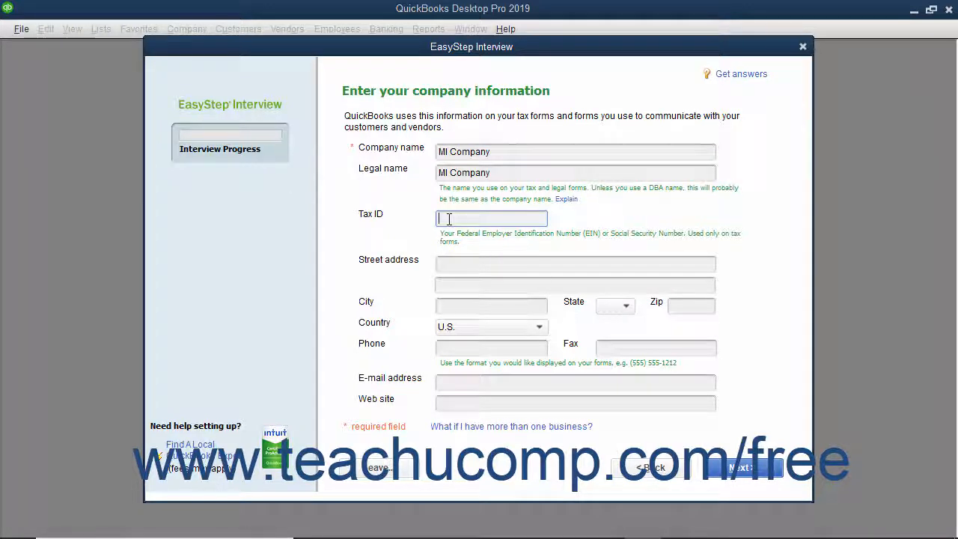
pyautogui.write('38-9876543')
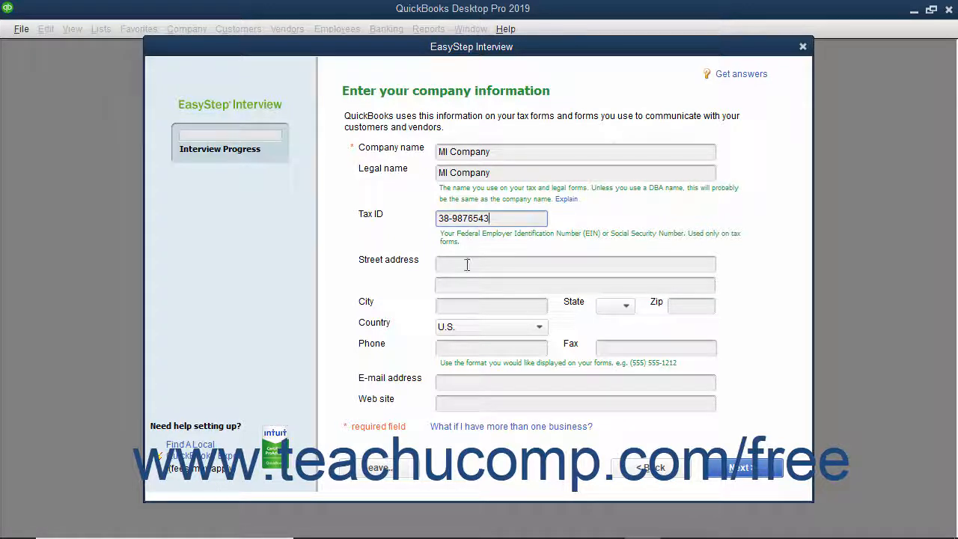
pyautogui.click(465, 264)
pyautogui.write('500 Capital Way')
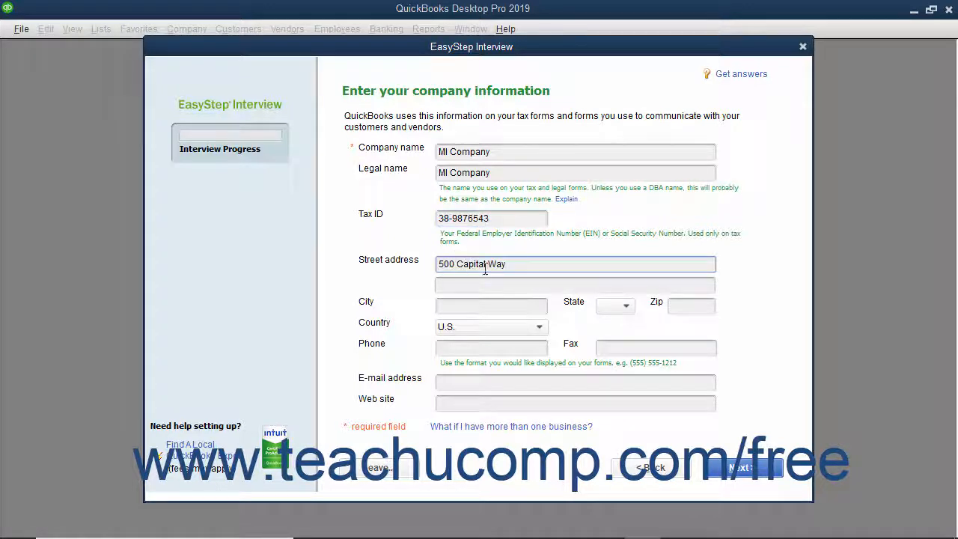
# - Complete the company's address with its city, state and ZIP code
pyautogui.click(475, 313)
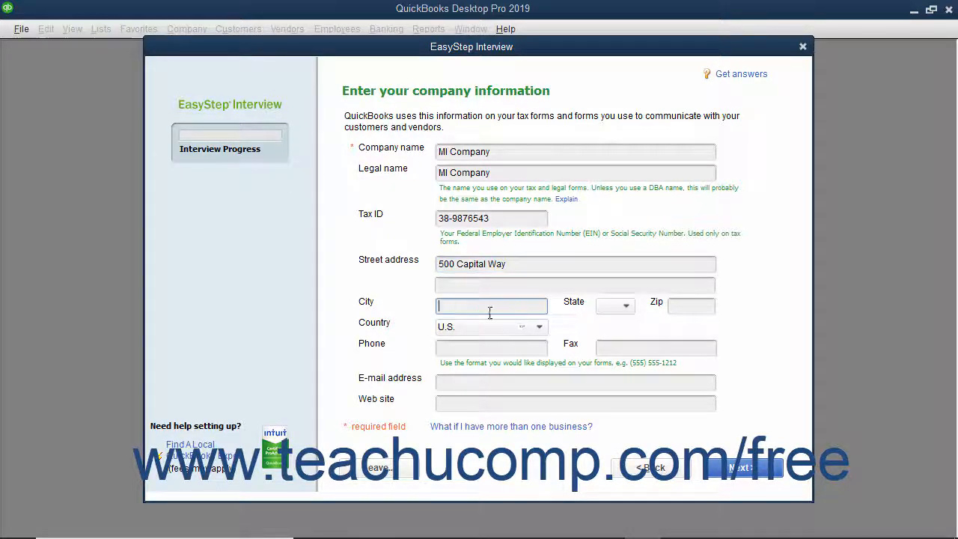
pyautogui.write('Lansing')
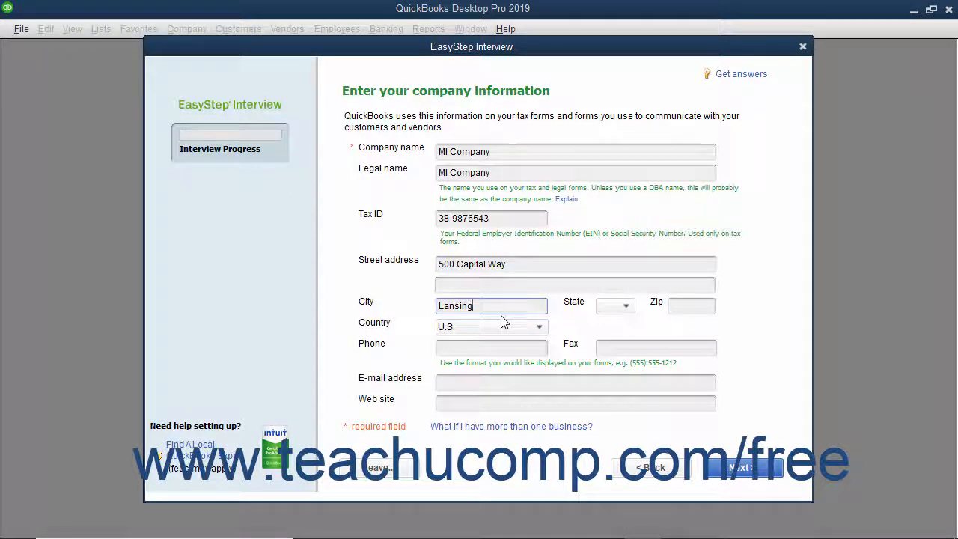
pyautogui.click(614, 306)
pyautogui.scroll(-5, 612, 389)
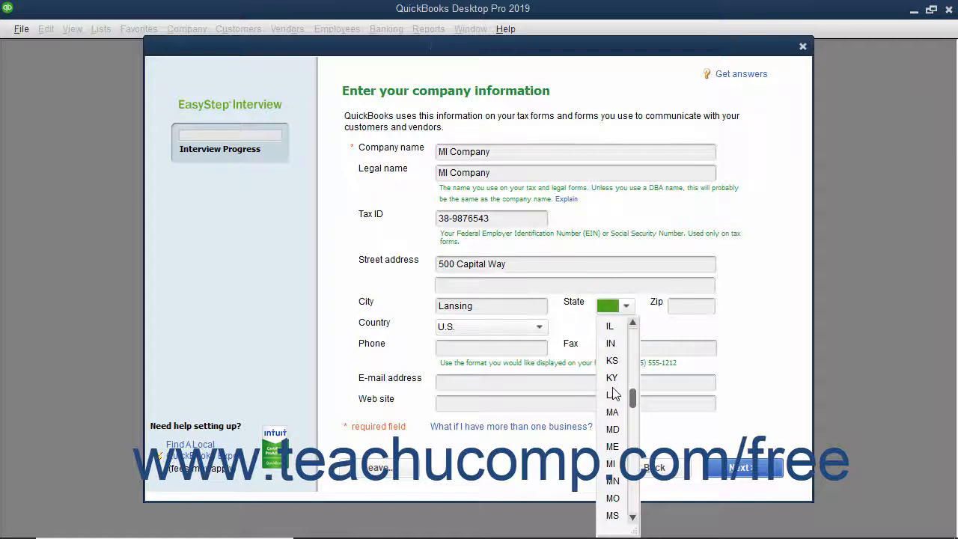
pyautogui.click(611, 463)
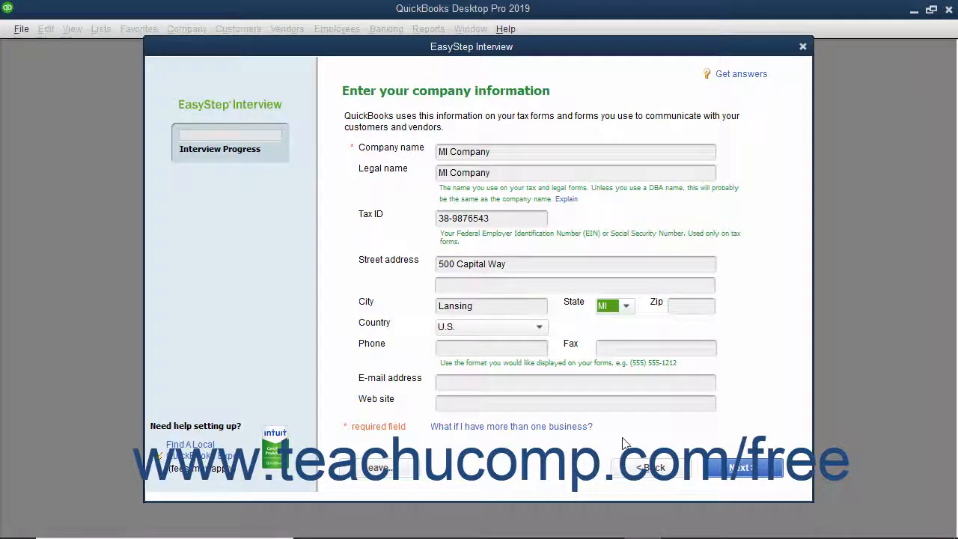
pyautogui.click(682, 304)
pyautogui.write('48910')
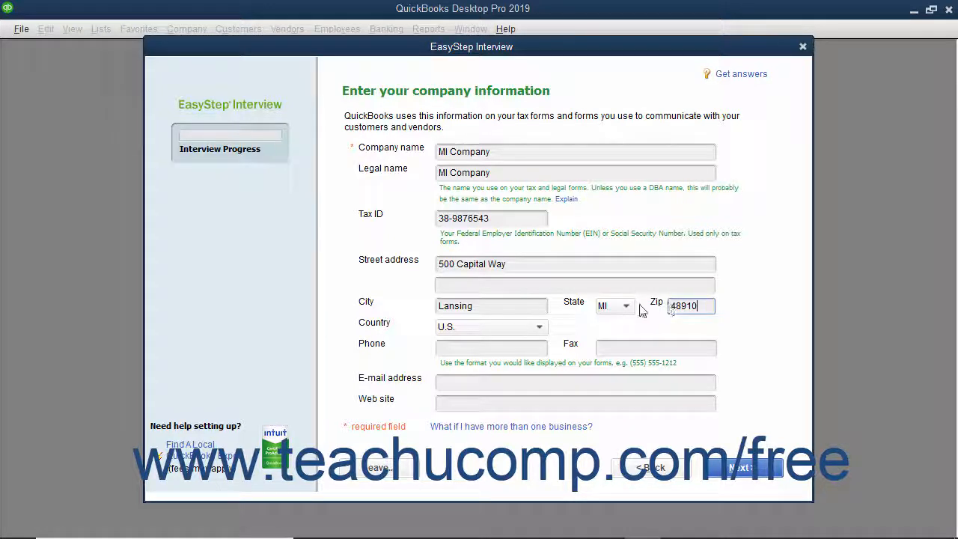
# - Enter the company's phone number, leave fax, e-mail and web site blank, and continue to the industry selection
pyautogui.click(506, 349)
pyautogui.click(611, 348)
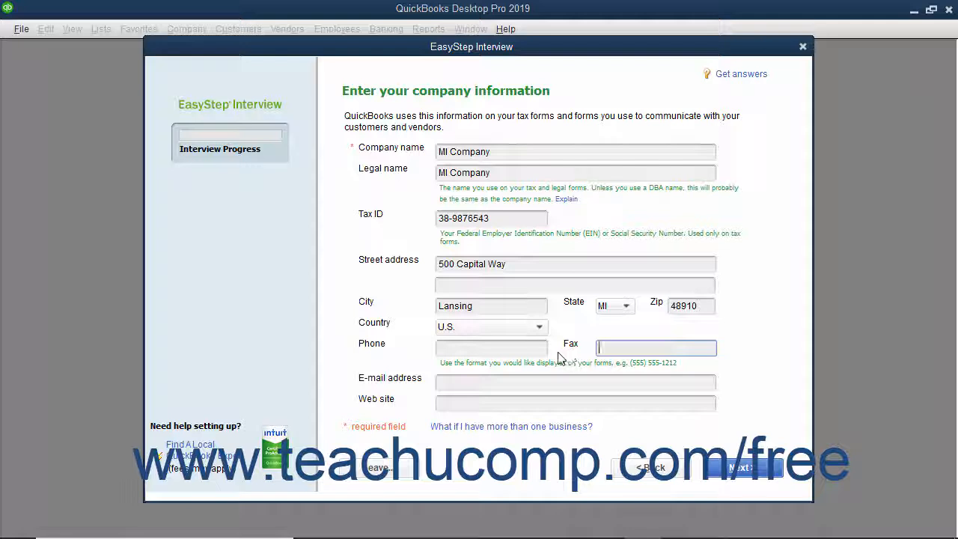
pyautogui.click(516, 354)
pyautogui.write('(888) 999-8989')
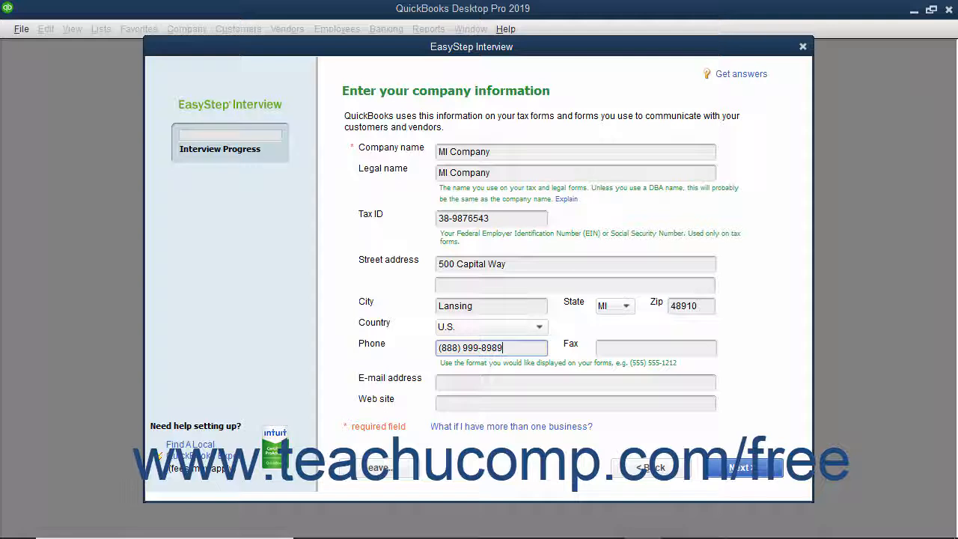
pyautogui.click(507, 383)
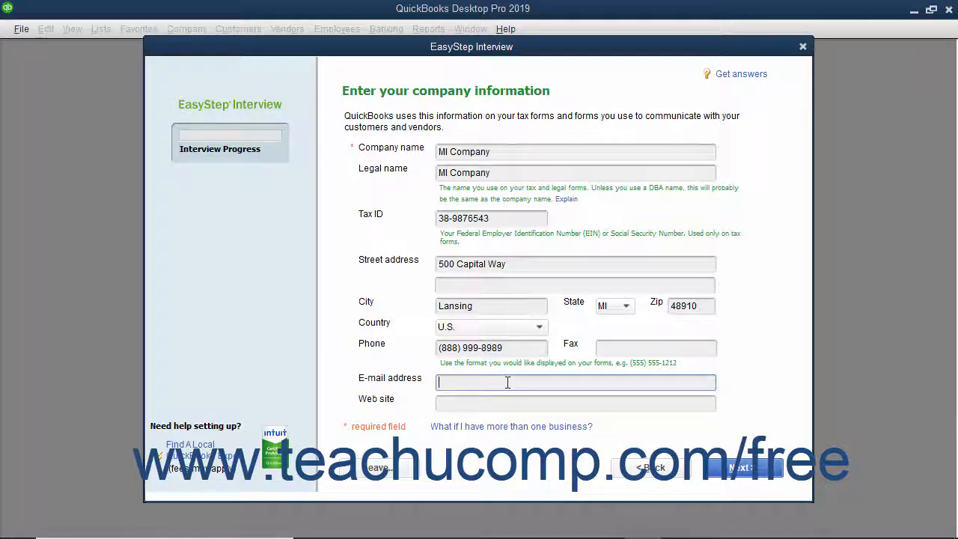
pyautogui.click(476, 404)
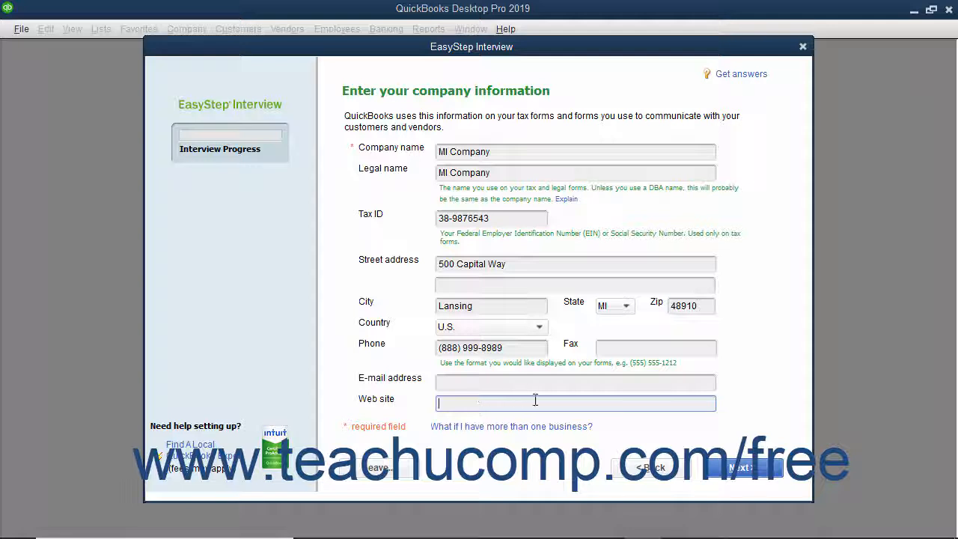
pyautogui.click(716, 468)
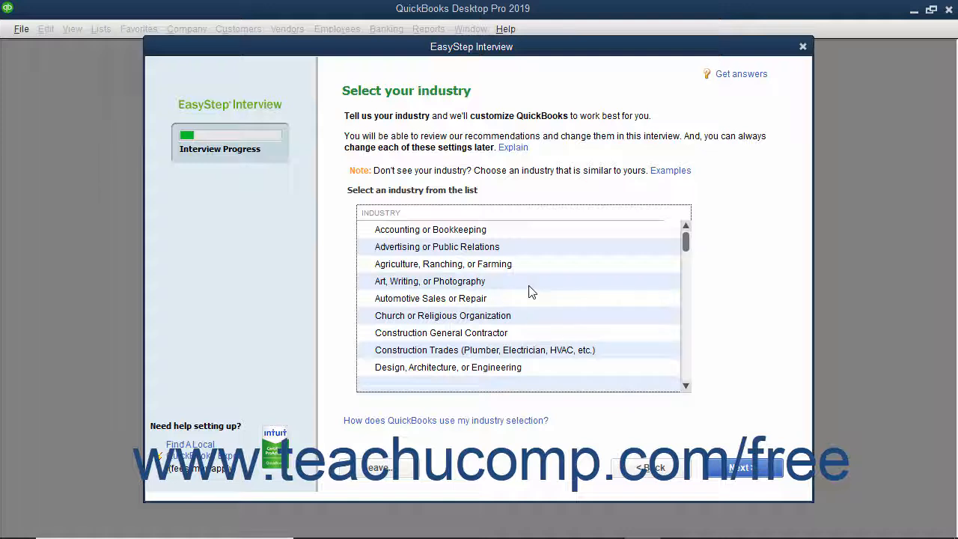
# - Look through the industry list and select General Product-based Business as the company's industry
pyautogui.scroll(-5, 528, 291)
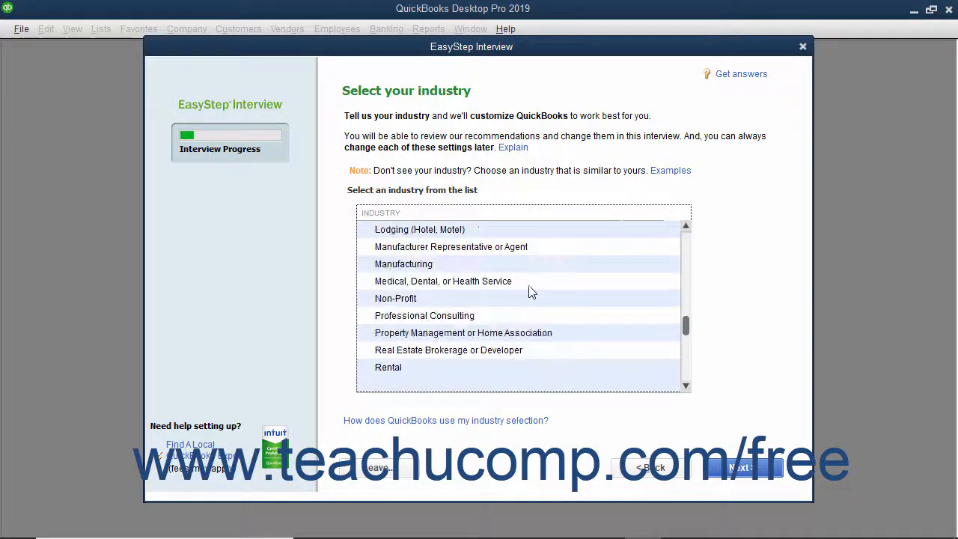
pyautogui.scroll(-3, 528, 291)
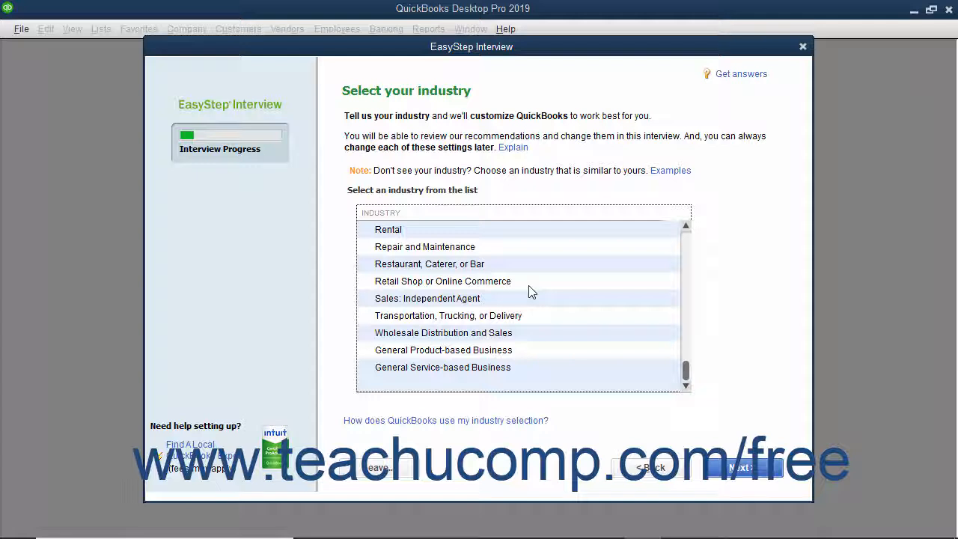
pyautogui.click(472, 350)
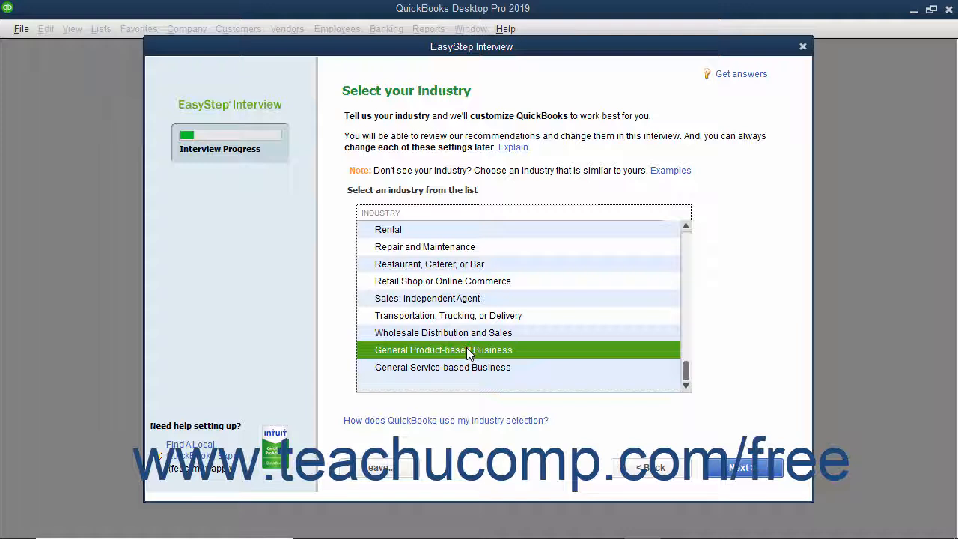
pyautogui.click(462, 368)
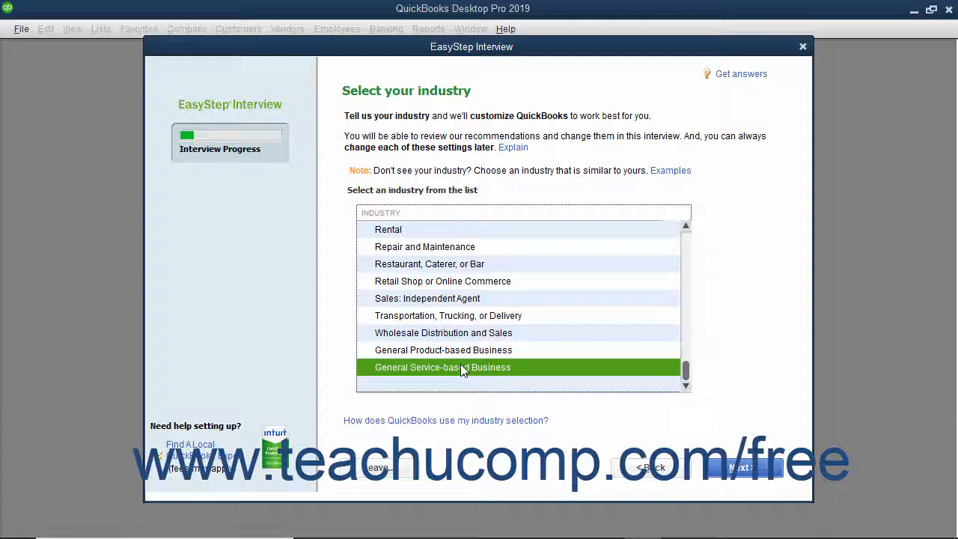
pyautogui.click(447, 285)
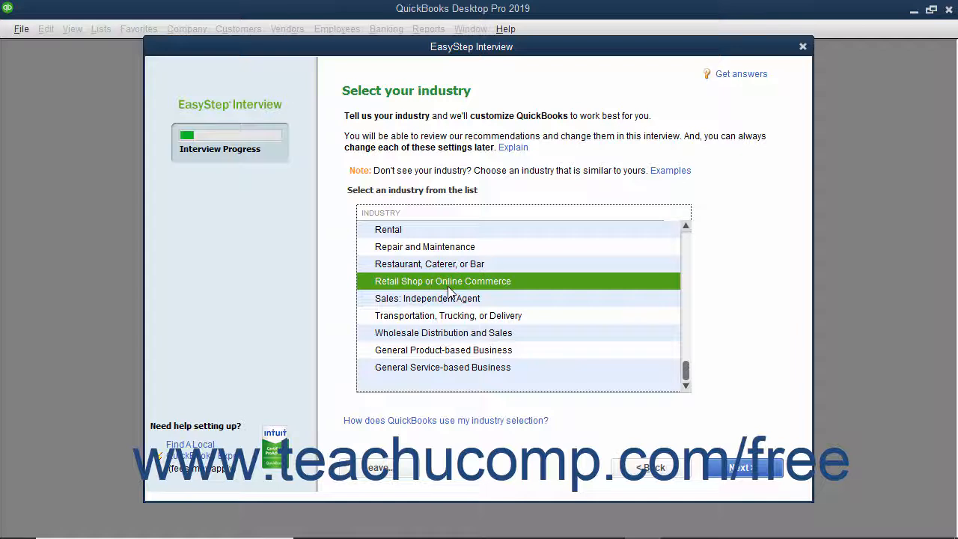
pyautogui.scroll(5, 449, 292)
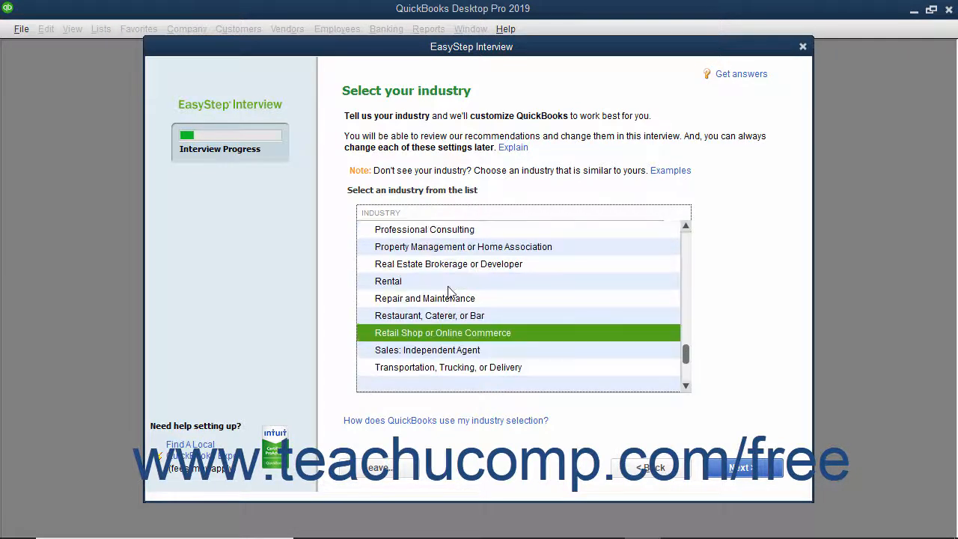
pyautogui.scroll(2, 449, 290)
pyautogui.click(449, 289)
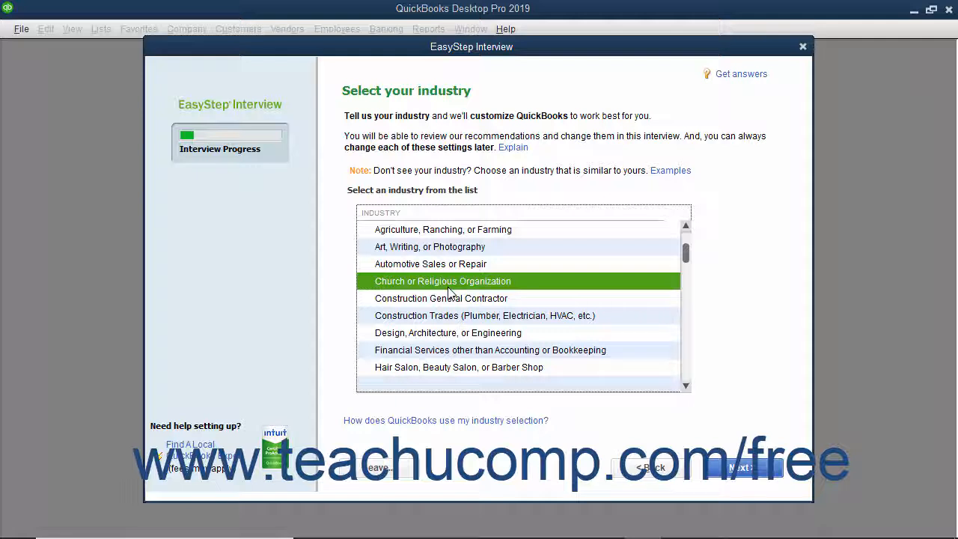
pyautogui.scroll(-4, 451, 292)
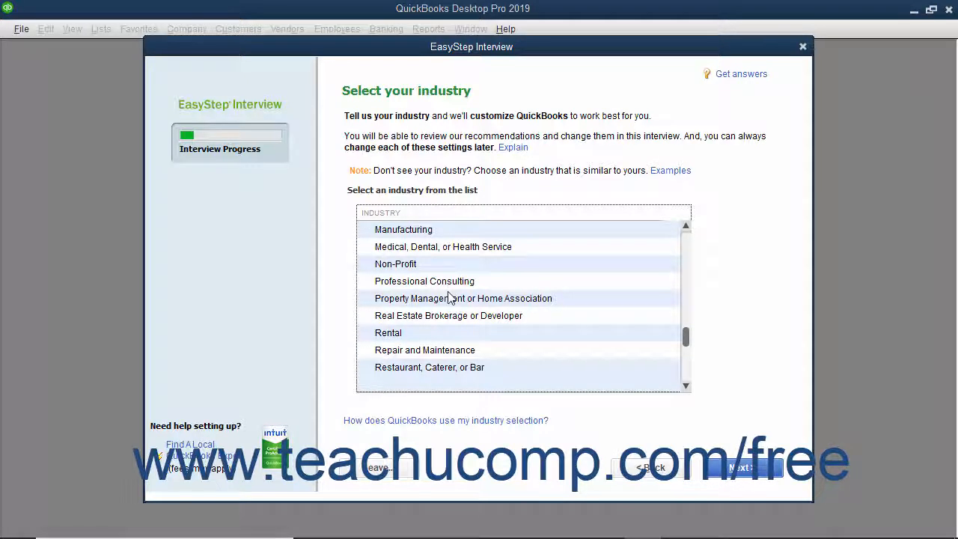
pyautogui.scroll(-2, 451, 295)
pyautogui.click(454, 283)
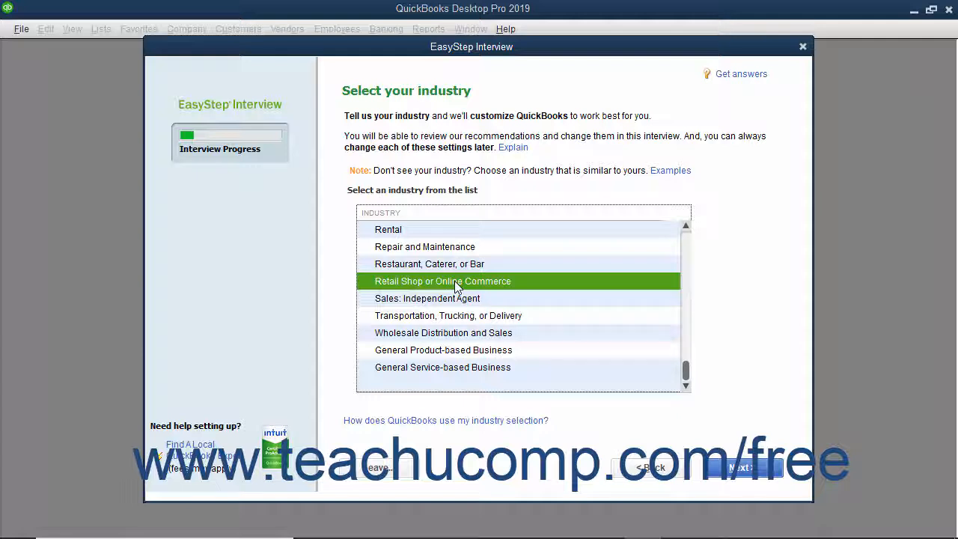
pyautogui.click(456, 349)
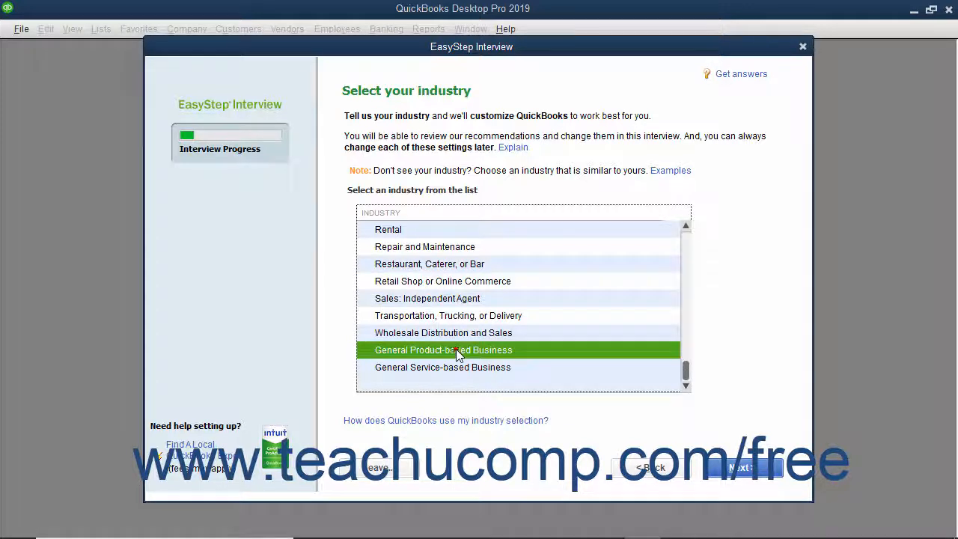
# - Set the company's organization to S Corporation and the first month of its fiscal year to January
pyautogui.click(717, 469)
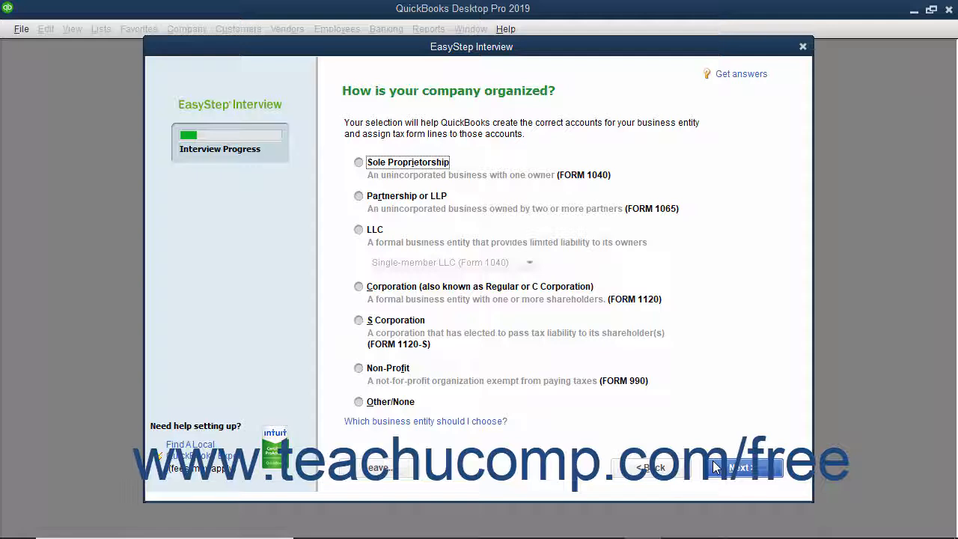
pyautogui.click(411, 321)
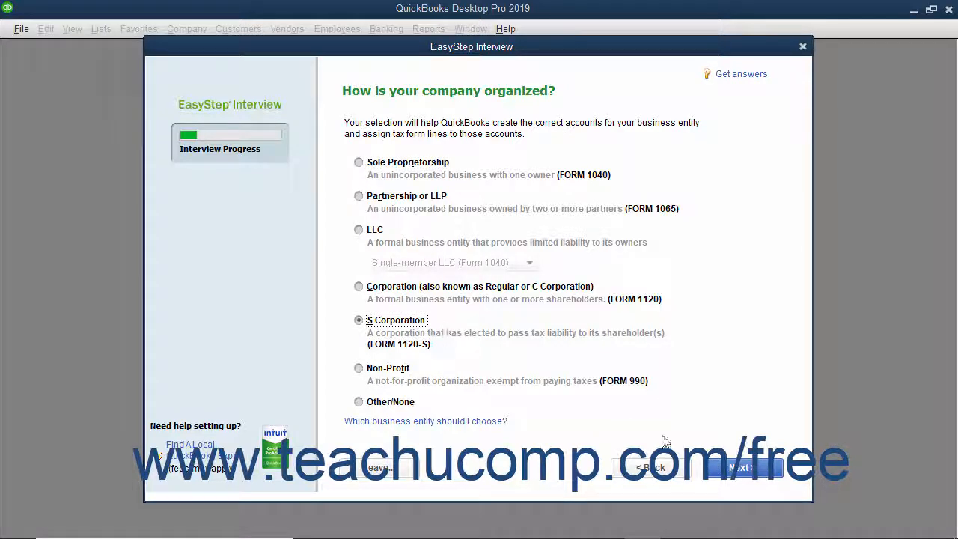
pyautogui.click(730, 468)
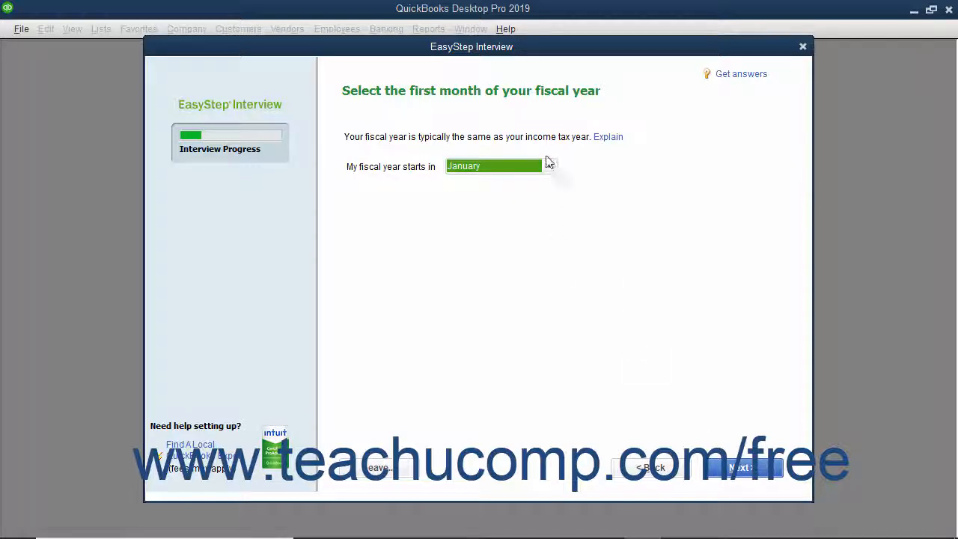
pyautogui.click(550, 167)
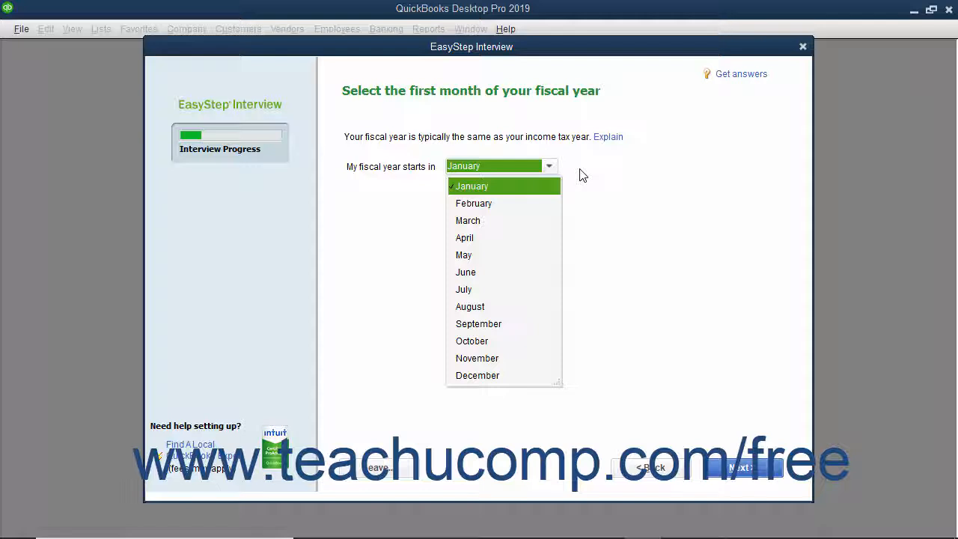
pyautogui.click(517, 187)
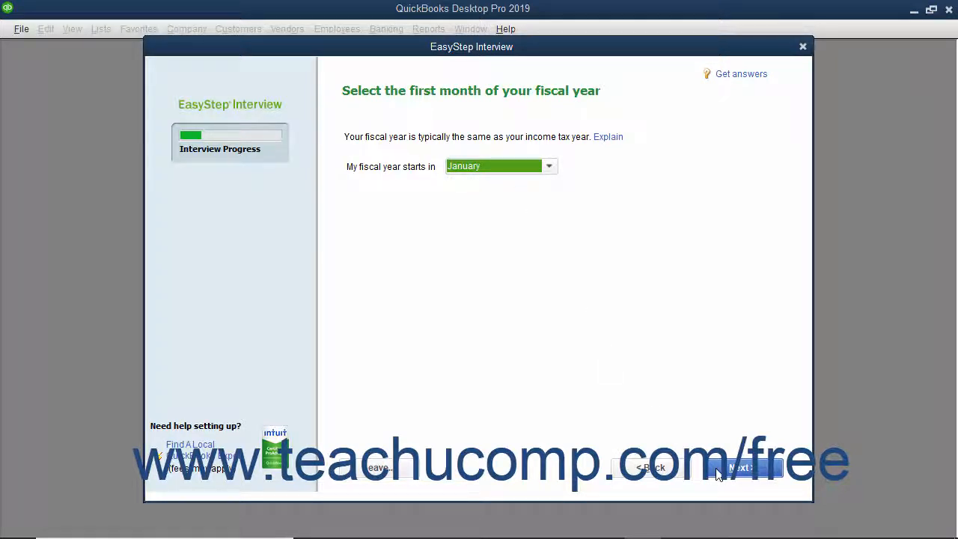
pyautogui.click(737, 468)
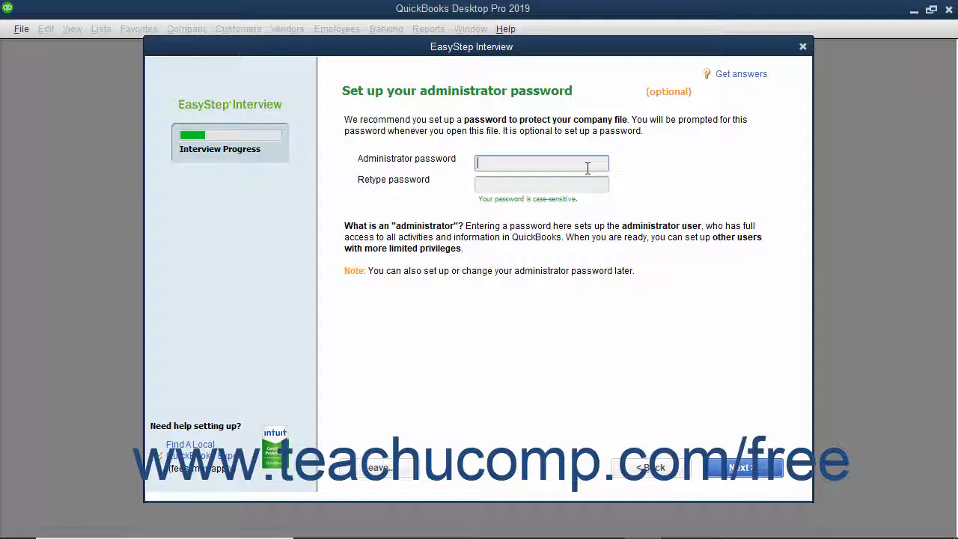
# - Enter and retype the administrator password, and continue to creating the company file
pyautogui.write('*******')
pyautogui.press('Tab')
pyautogui.write('*******')
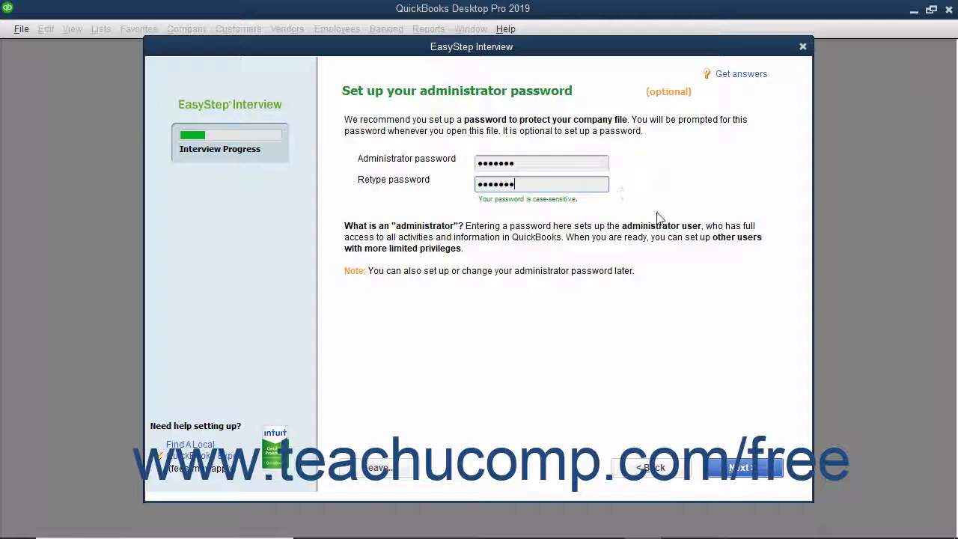
pyautogui.click(756, 477)
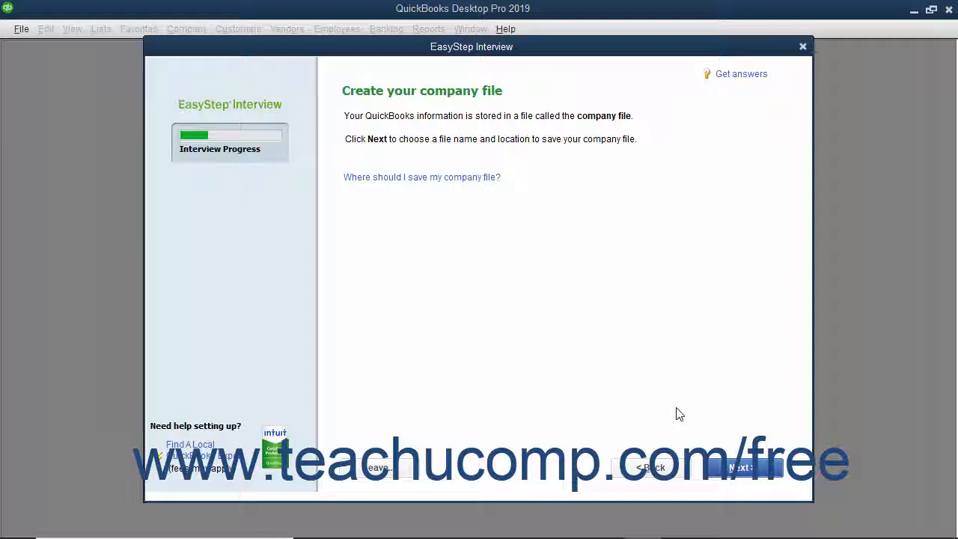
# - Save the new company file as MI Company in the Company Files folder
pyautogui.click(731, 475)
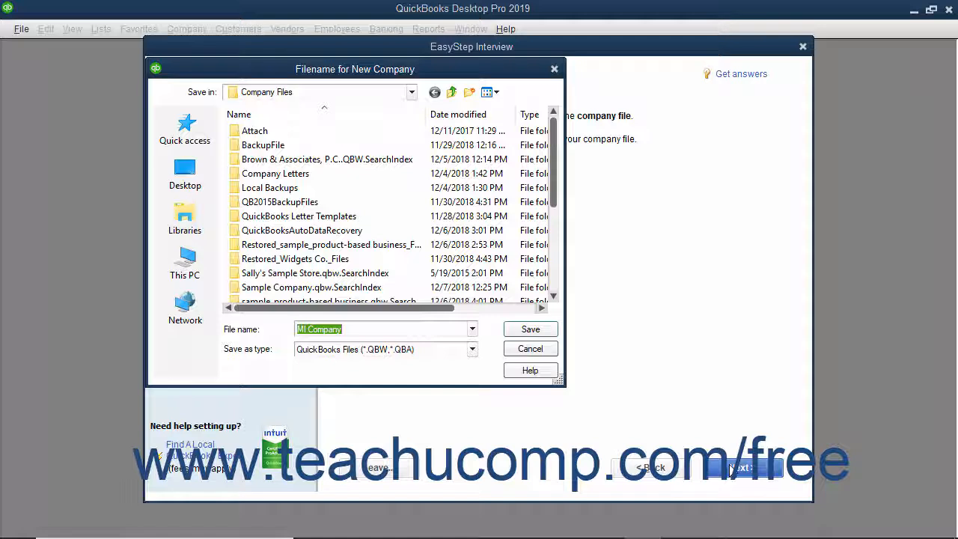
pyautogui.click(374, 330)
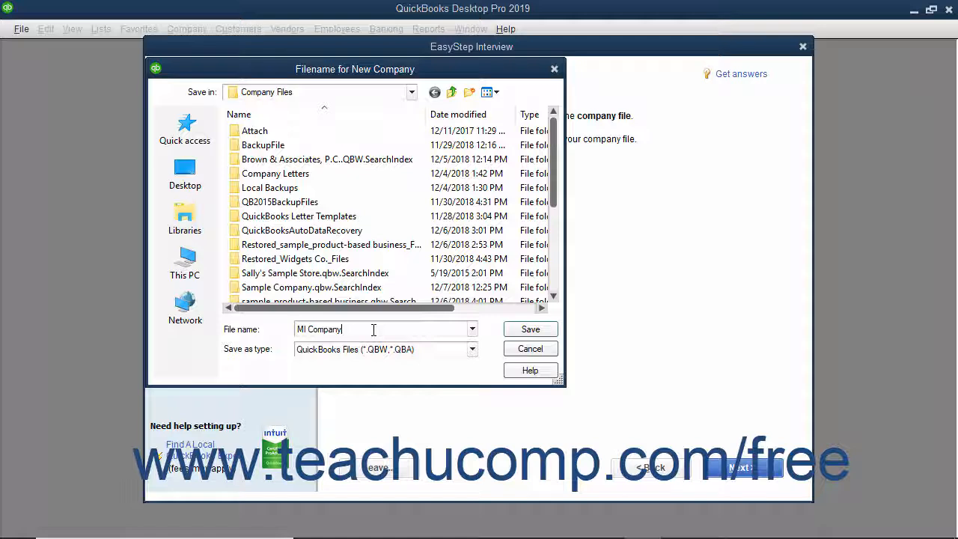
pyautogui.click(530, 329)
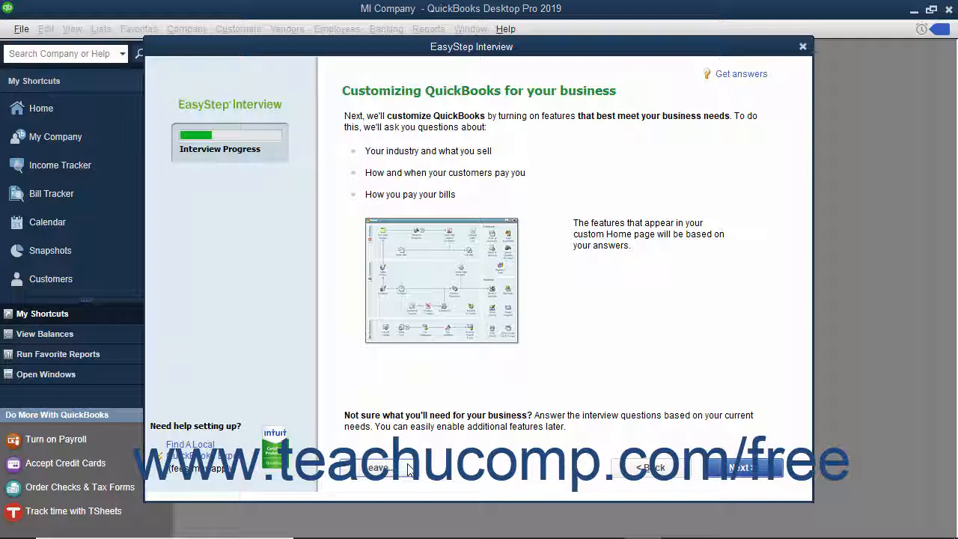
# - Begin customizing for the business and specify that the company sells both services and products
pyautogui.click(736, 470)
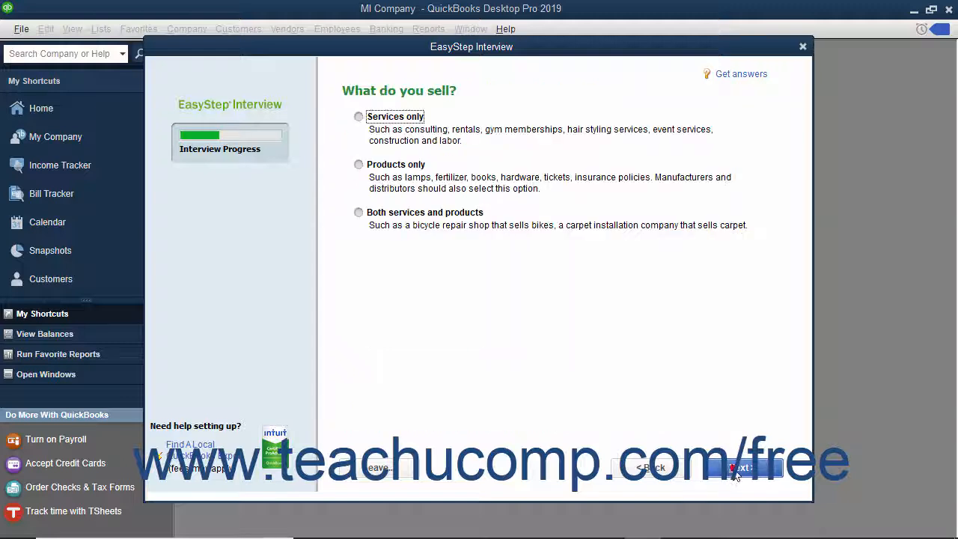
pyautogui.click(433, 217)
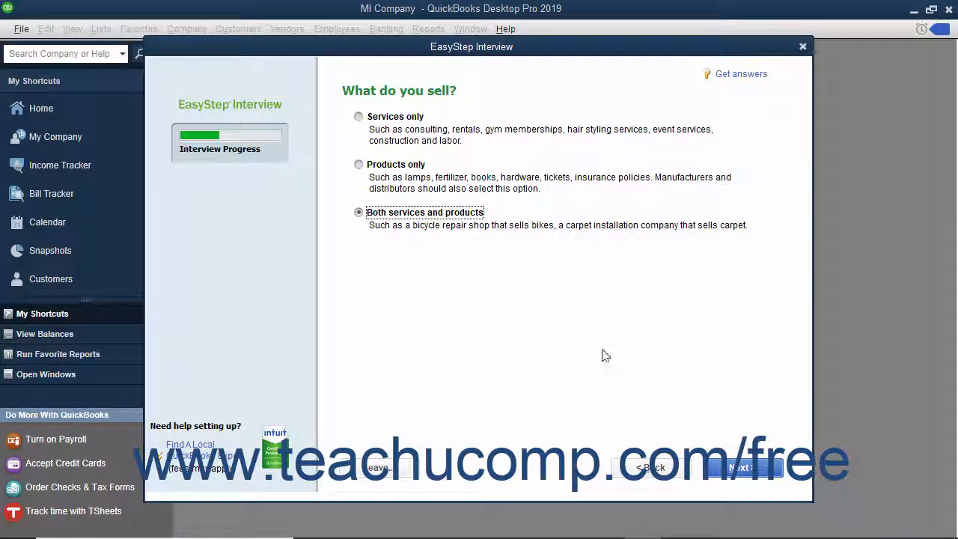
pyautogui.click(731, 465)
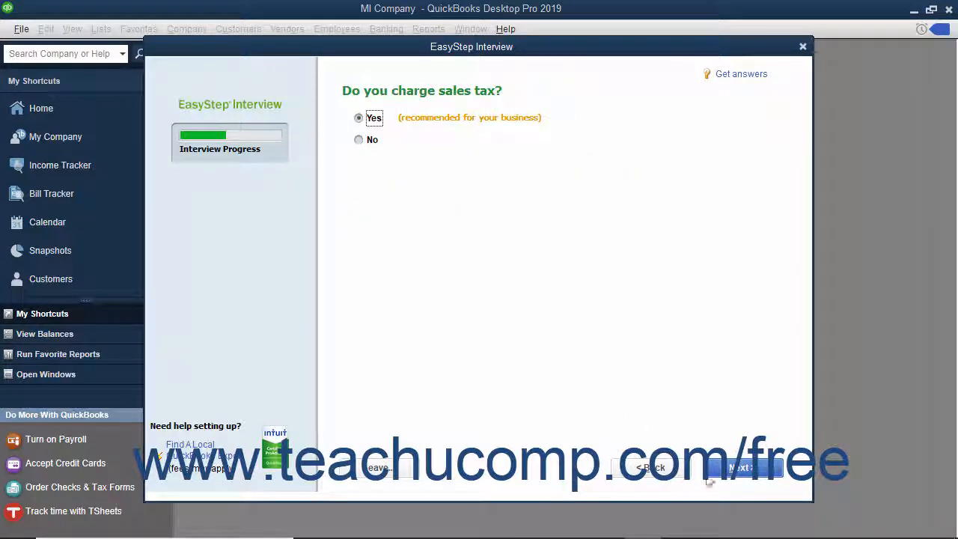
# - Accept the suggested answers, including charging sales tax, using billing statements, no progress invoicing, and keeping track of bills owed
pyautogui.click(717, 469)
pyautogui.click(716, 469)
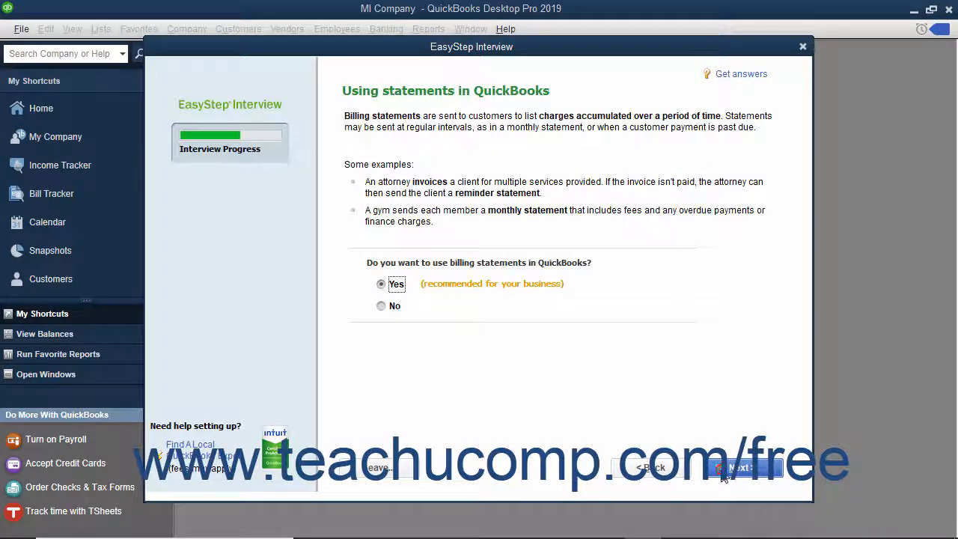
pyautogui.click(722, 475)
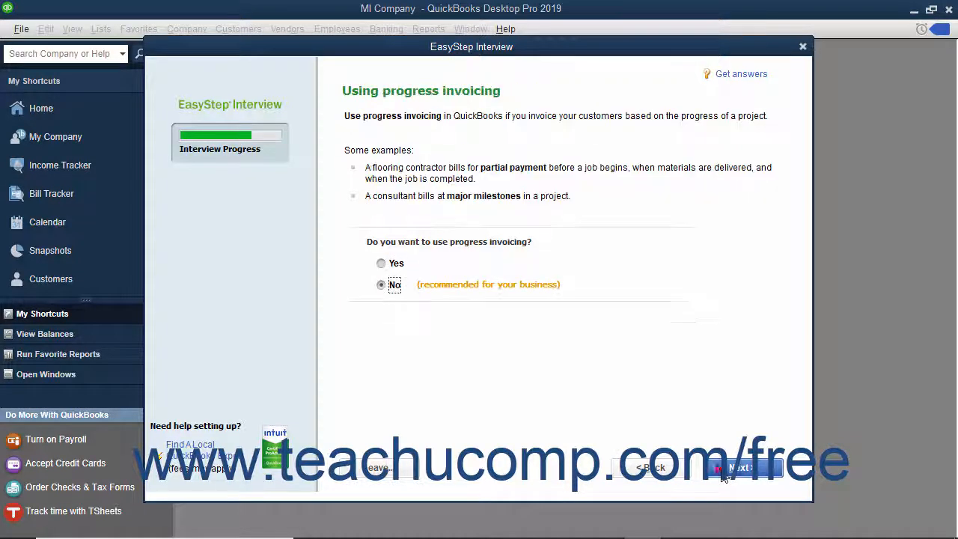
pyautogui.click(723, 475)
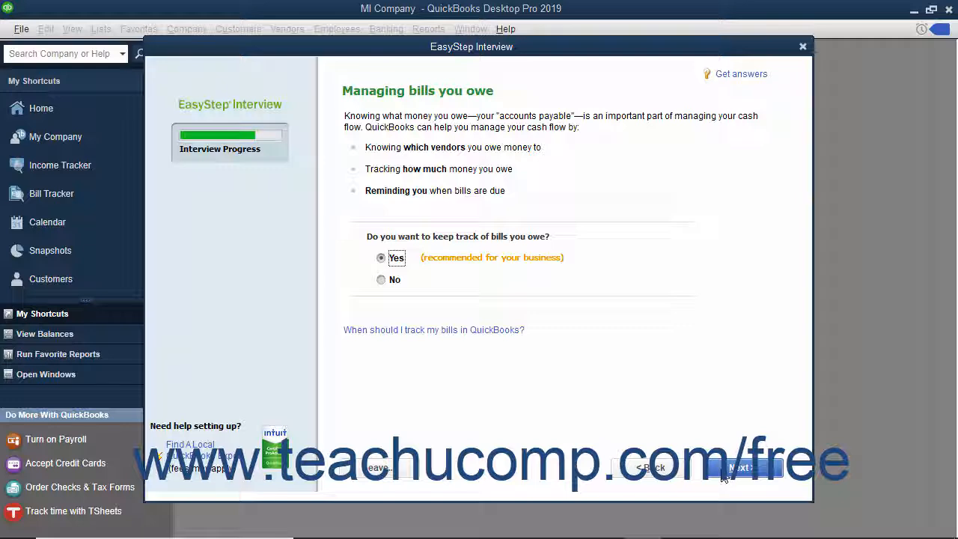
pyautogui.click(723, 474)
# - Answer Yes to tracking inventory and Yes to tracking time
pyautogui.click(391, 315)
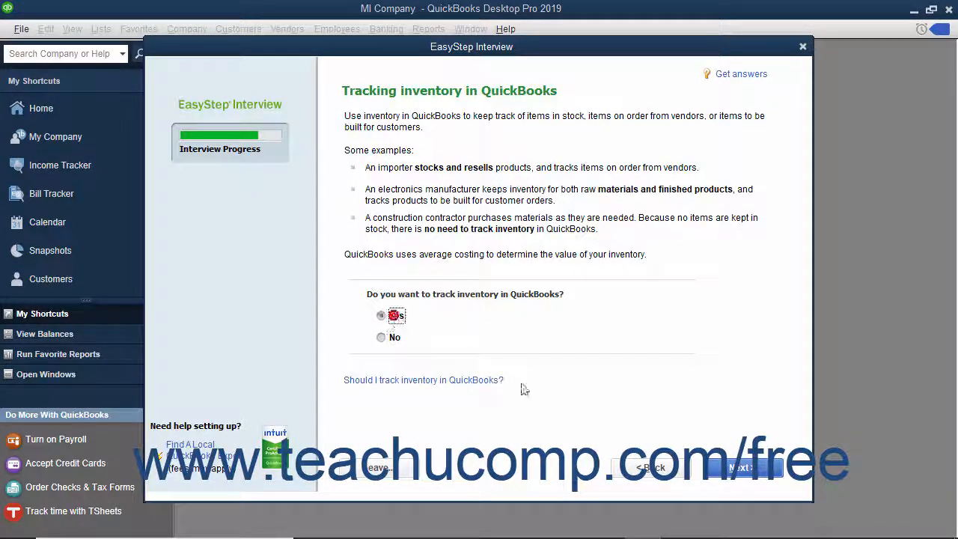
pyautogui.click(717, 468)
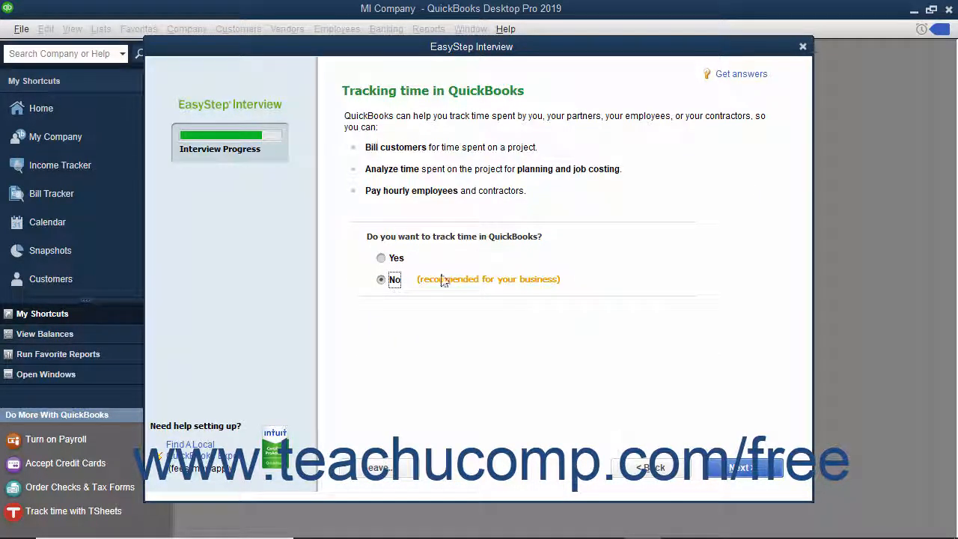
pyautogui.click(382, 258)
pyautogui.click(715, 467)
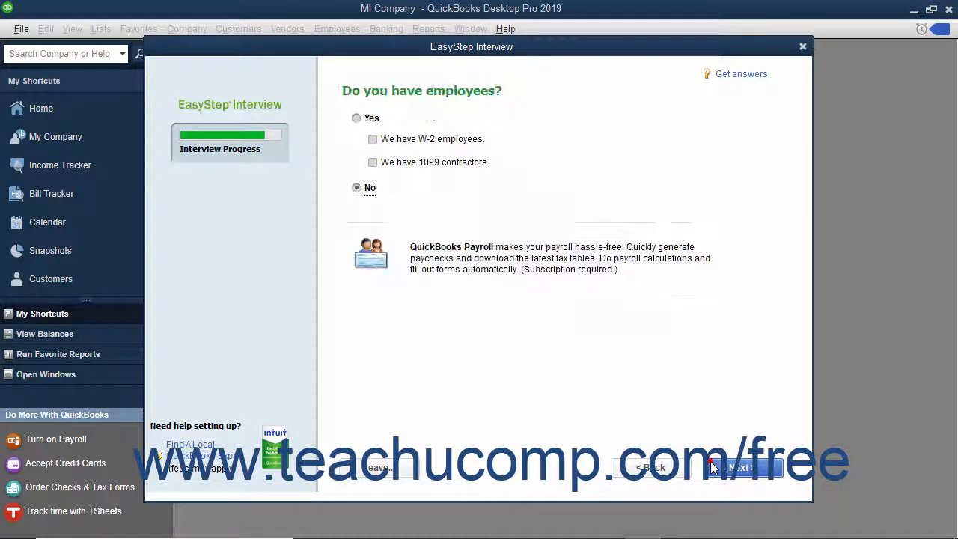
# - Specify that the company has employees, including both W-2 employees and 1099 contractors
pyautogui.click(356, 119)
pyautogui.click(373, 139)
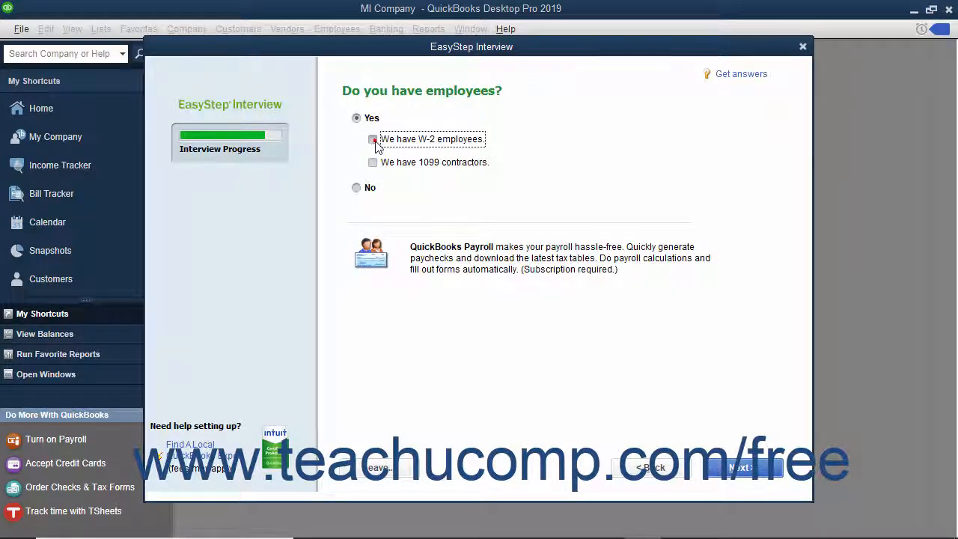
pyautogui.click(372, 162)
pyautogui.click(717, 468)
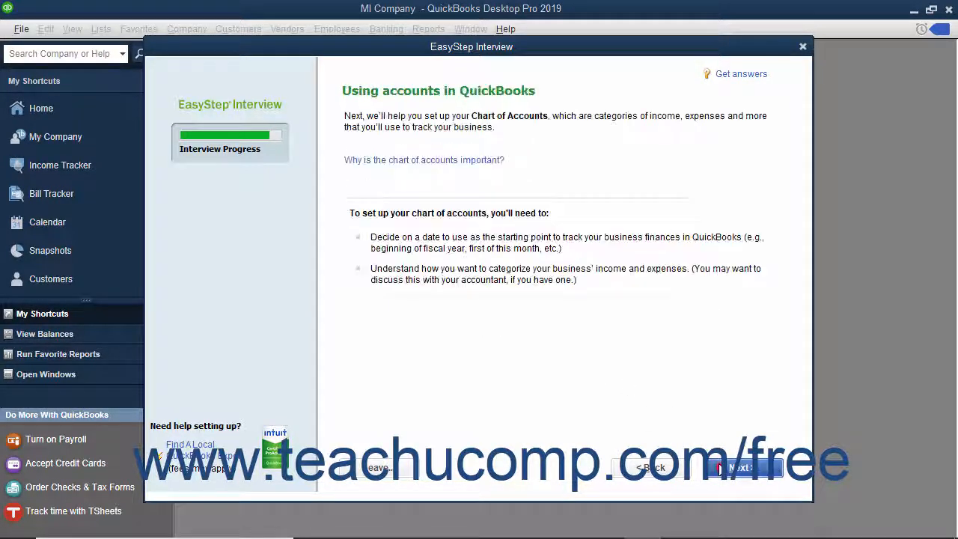
# - Use the beginning of the fiscal year, 01/01/2018, as the start date and complete the remaining interview page
pyautogui.click(729, 467)
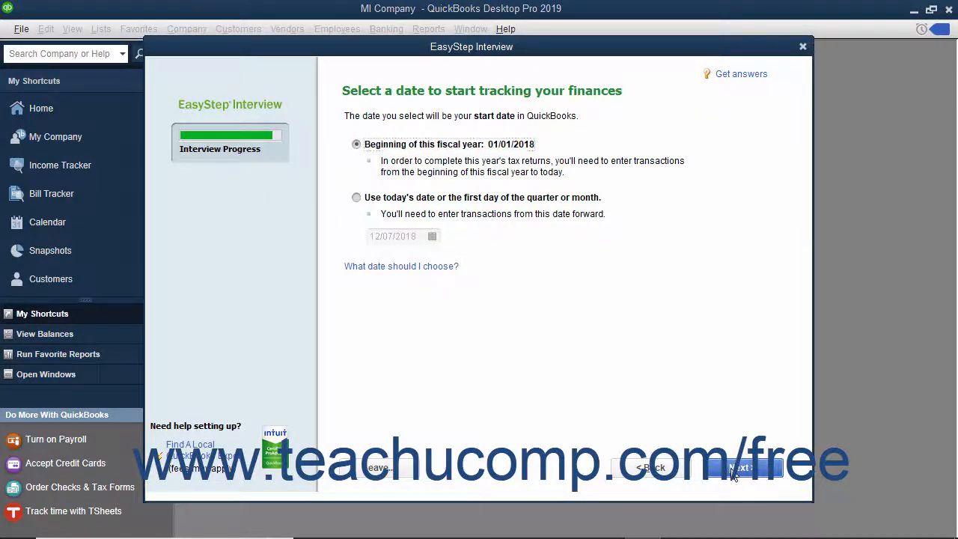
pyautogui.click(737, 468)
pyautogui.click(733, 471)
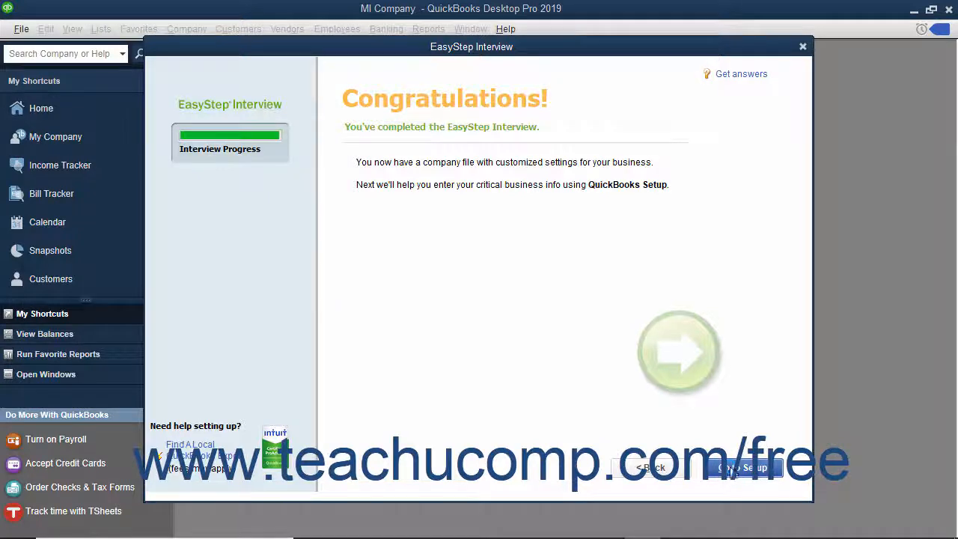
# - Proceed to QuickBooks Setup, and close it and the New Feature Tour without adding any data
pyautogui.click(731, 470)
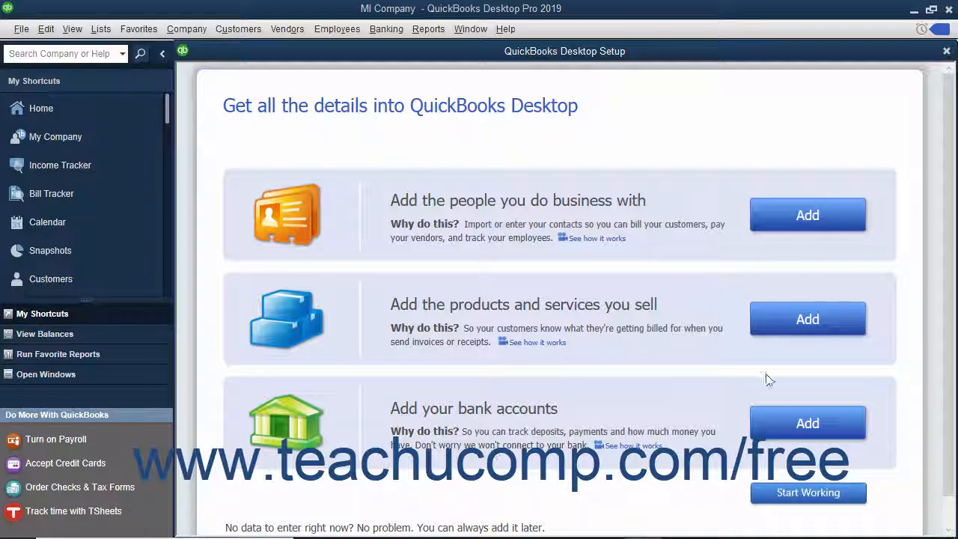
pyautogui.click(945, 52)
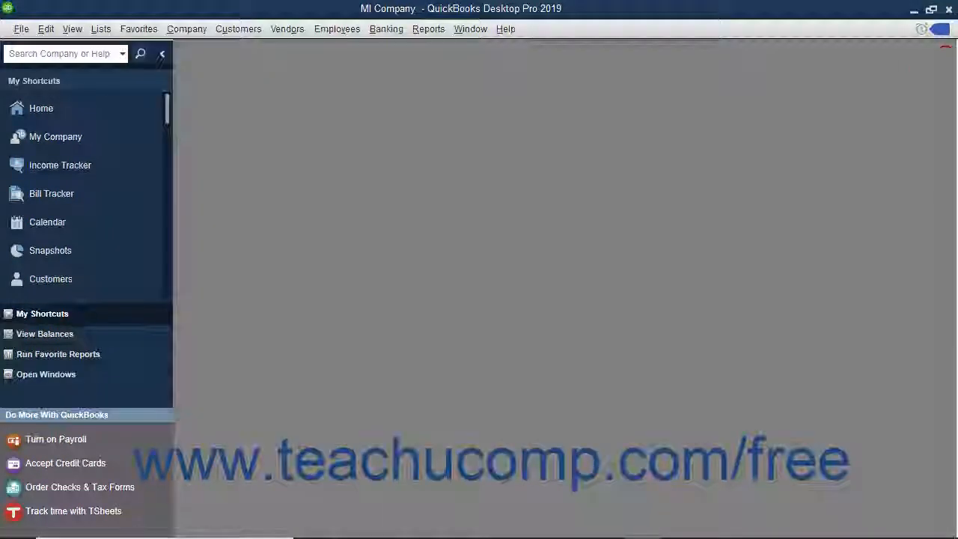
pyautogui.click(941, 84)
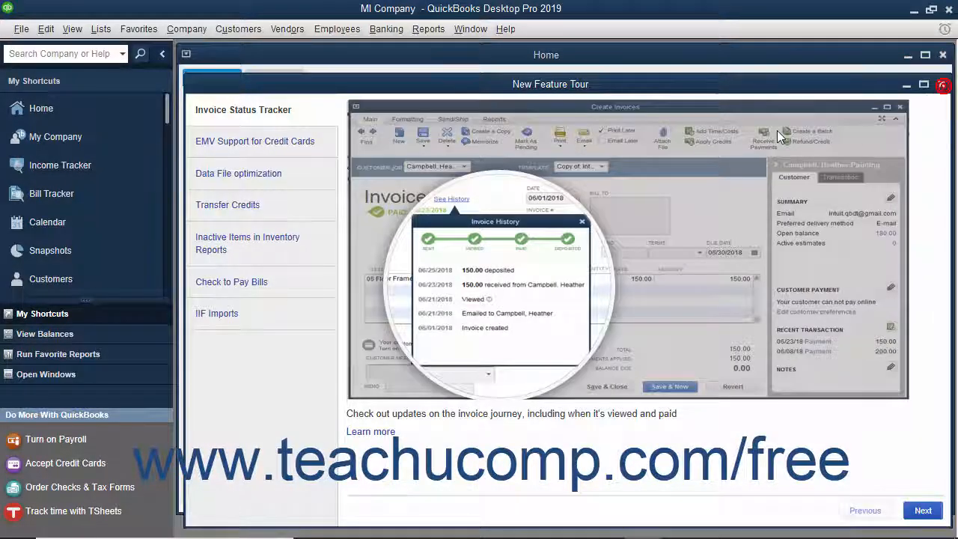